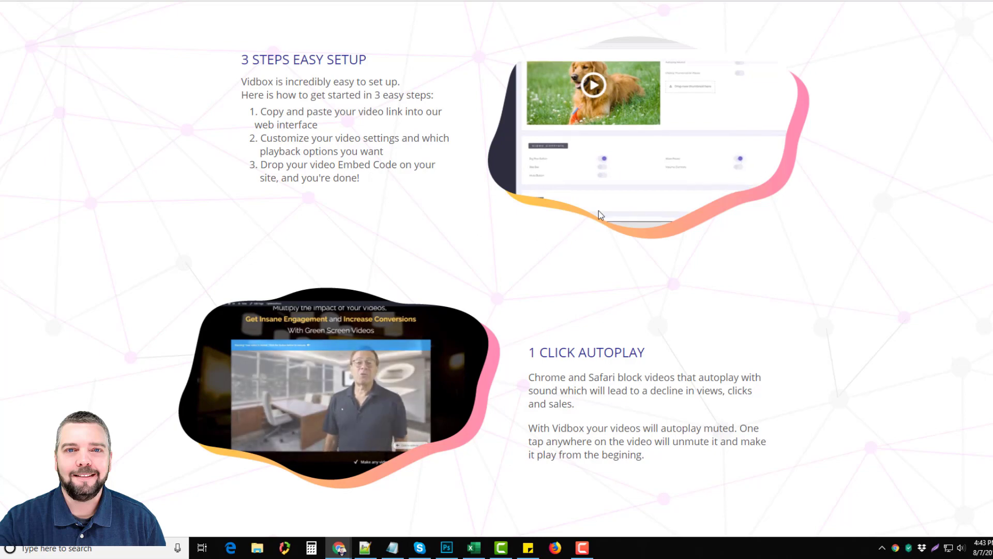
{"action": "scroll", "coordinate": [583, 221], "scroll_direction": "down", "scroll_amount": 1}
{"action": "scroll", "coordinate": [583, 221], "scroll_direction": "down", "scroll_amount": 2}
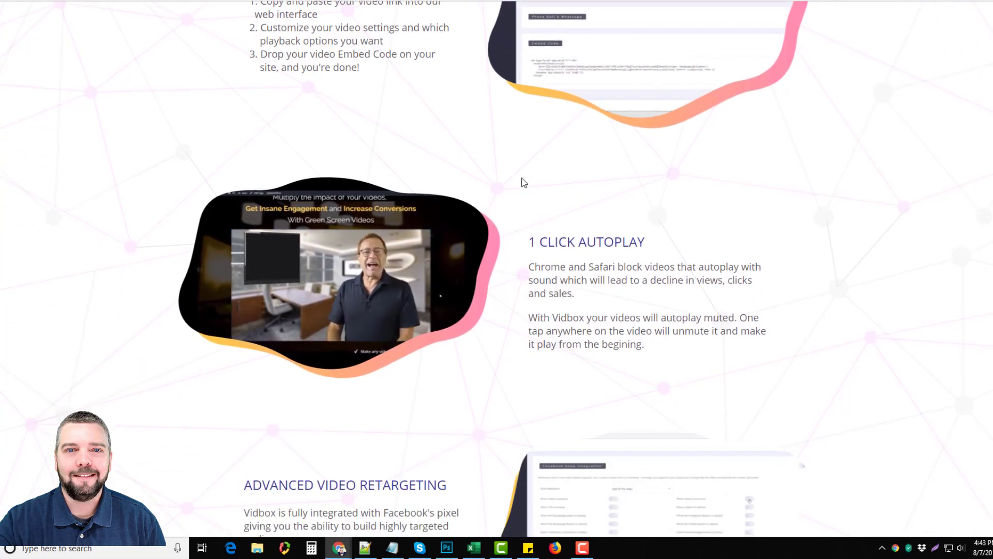
{"action": "scroll", "coordinate": [522, 188], "scroll_direction": "down", "scroll_amount": 3}
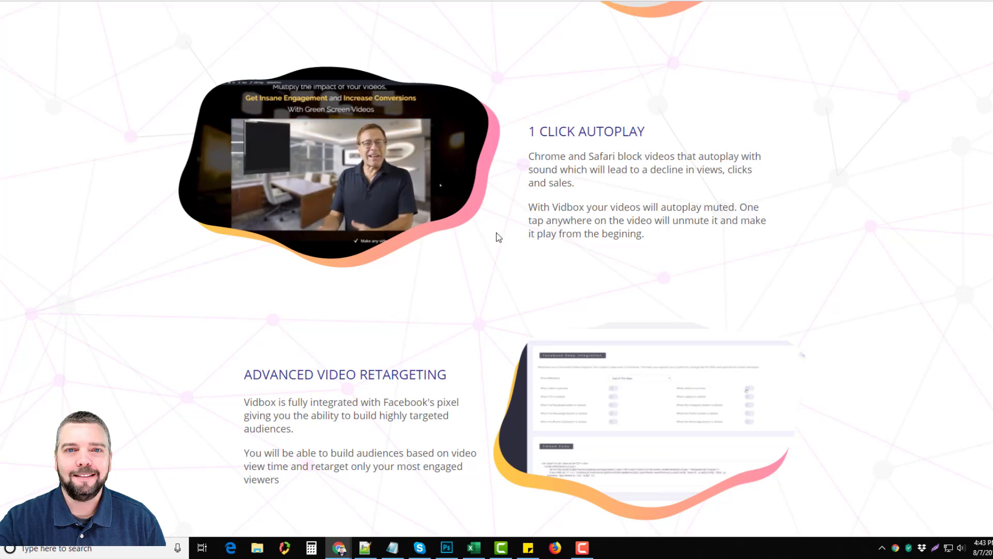
{"action": "scroll", "coordinate": [498, 237], "scroll_direction": "down", "scroll_amount": 4}
{"action": "scroll", "coordinate": [494, 230], "scroll_direction": "down", "scroll_amount": 2}
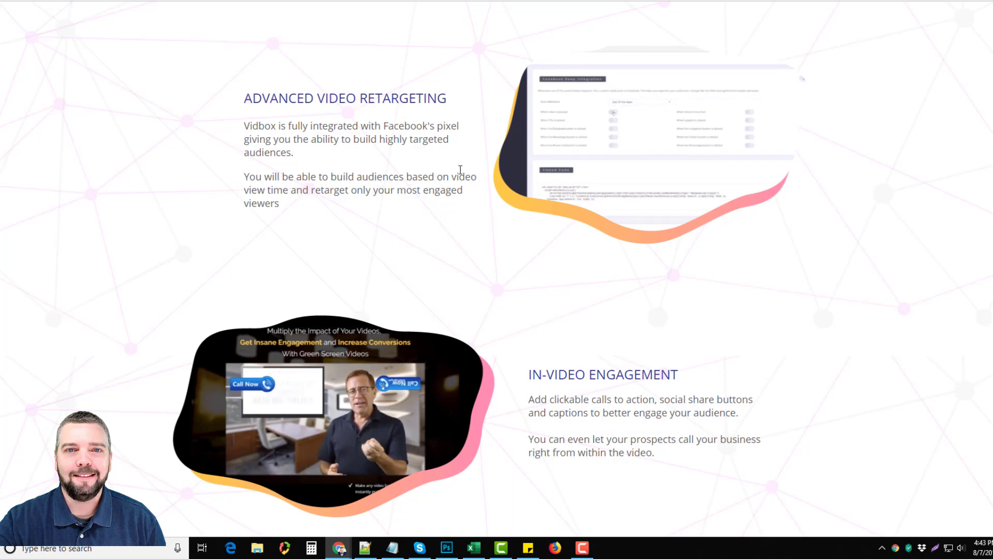
{"action": "scroll", "coordinate": [534, 219], "scroll_direction": "down", "scroll_amount": 3}
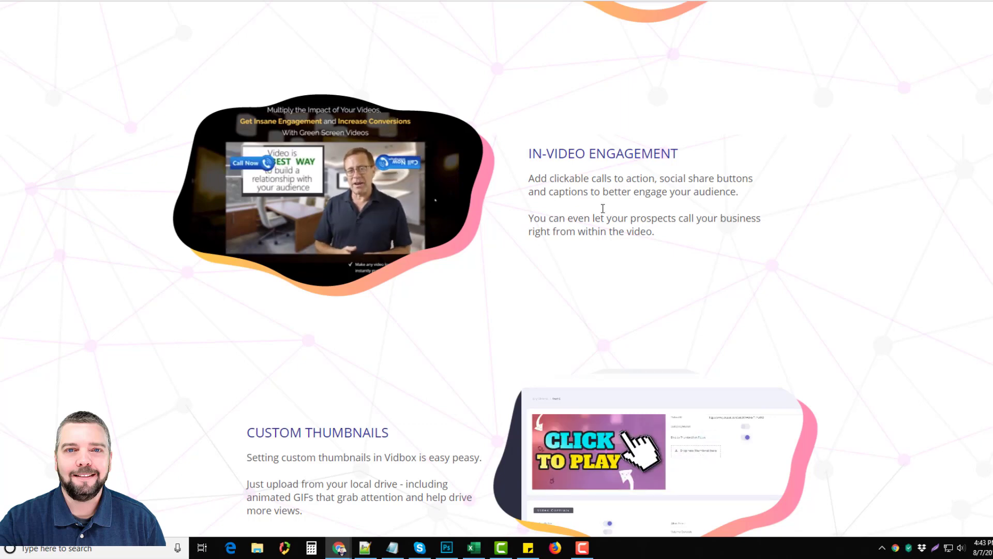
{"action": "scroll", "coordinate": [602, 208], "scroll_direction": "down", "scroll_amount": 3}
{"action": "scroll", "coordinate": [468, 278], "scroll_direction": "down", "scroll_amount": 3}
{"action": "scroll", "coordinate": [341, 213], "scroll_direction": "down", "scroll_amount": 2}
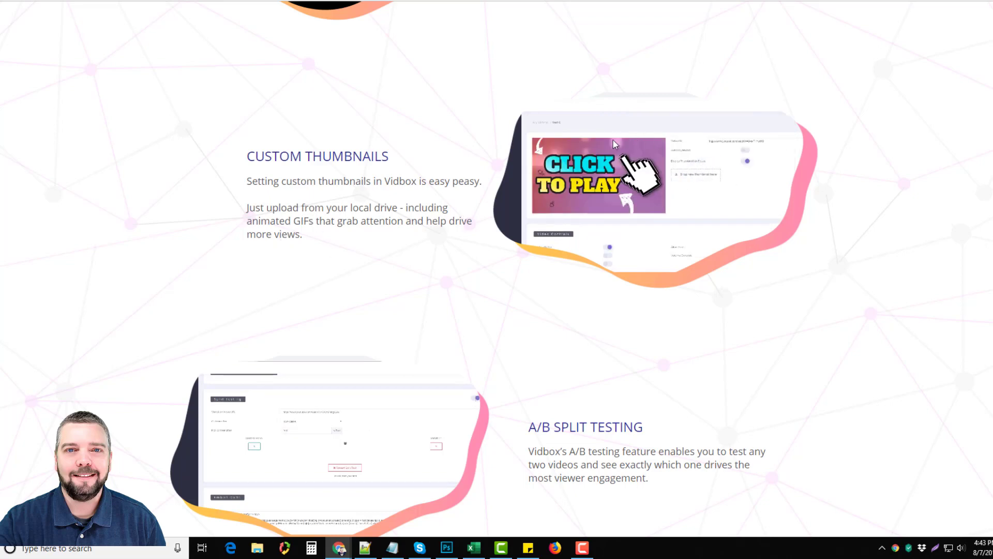
{"action": "scroll", "coordinate": [501, 249], "scroll_direction": "down", "scroll_amount": 2}
{"action": "scroll", "coordinate": [534, 217], "scroll_direction": "down", "scroll_amount": 3}
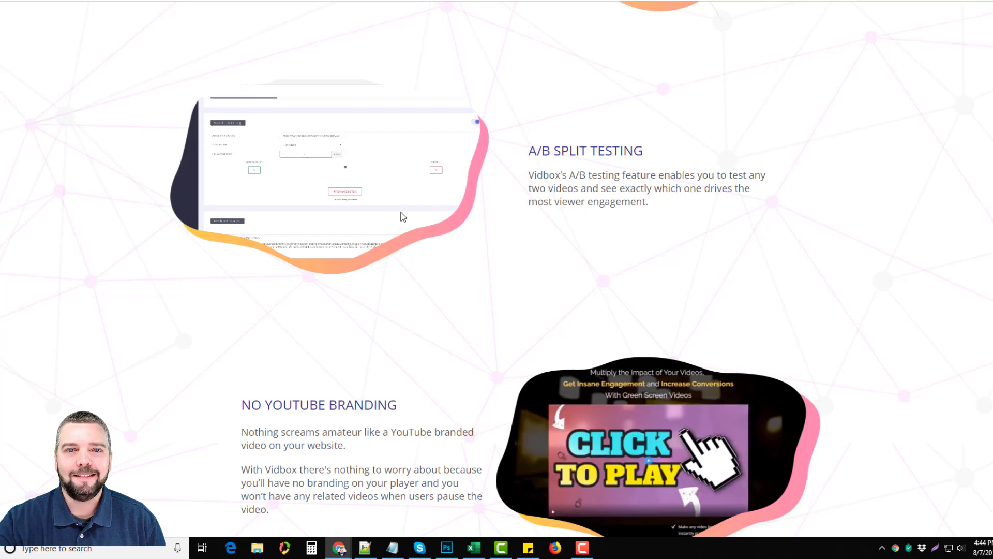
{"action": "scroll", "coordinate": [397, 228], "scroll_direction": "down", "scroll_amount": 3}
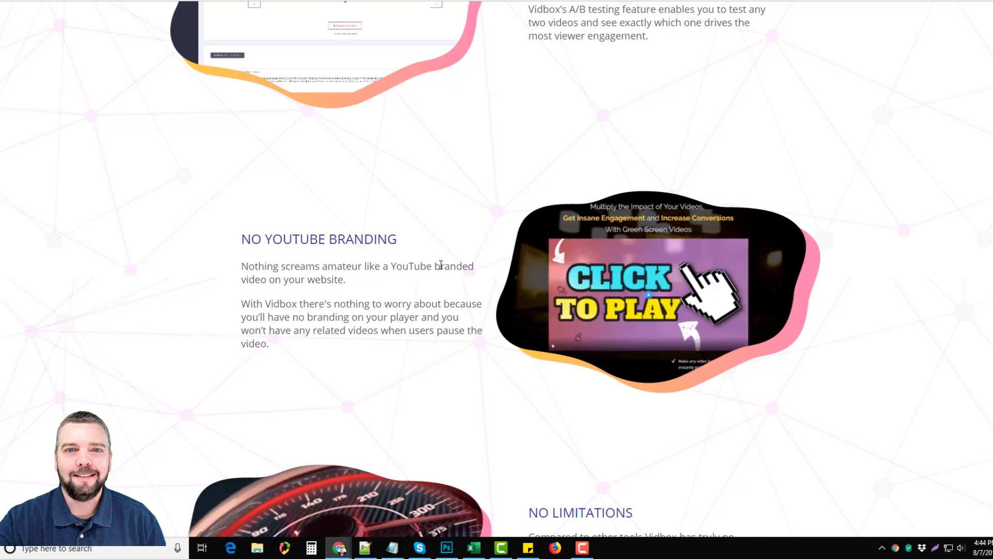
{"action": "scroll", "coordinate": [440, 264], "scroll_direction": "down", "scroll_amount": 2}
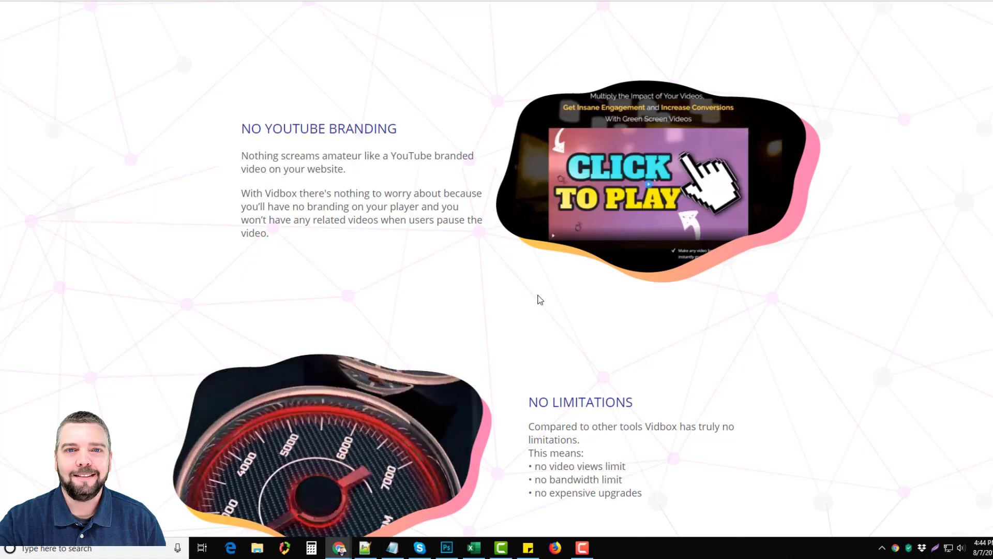
{"action": "scroll", "coordinate": [537, 300], "scroll_direction": "down", "scroll_amount": 1}
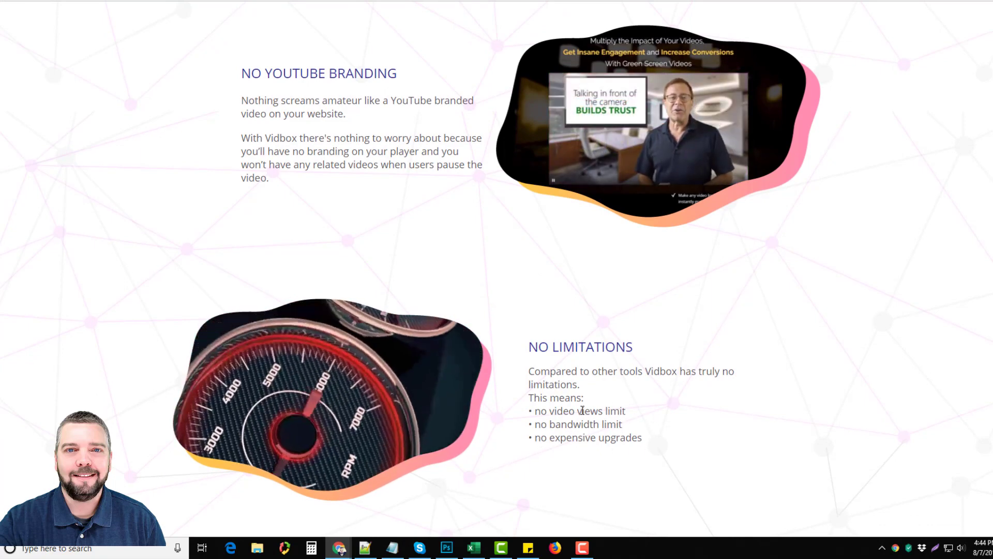
{"action": "scroll", "coordinate": [582, 410], "scroll_direction": "up", "scroll_amount": 1}
{"action": "scroll", "coordinate": [585, 390], "scroll_direction": "up", "scroll_amount": 1}
{"action": "scroll", "coordinate": [584, 390], "scroll_direction": "up", "scroll_amount": 1}
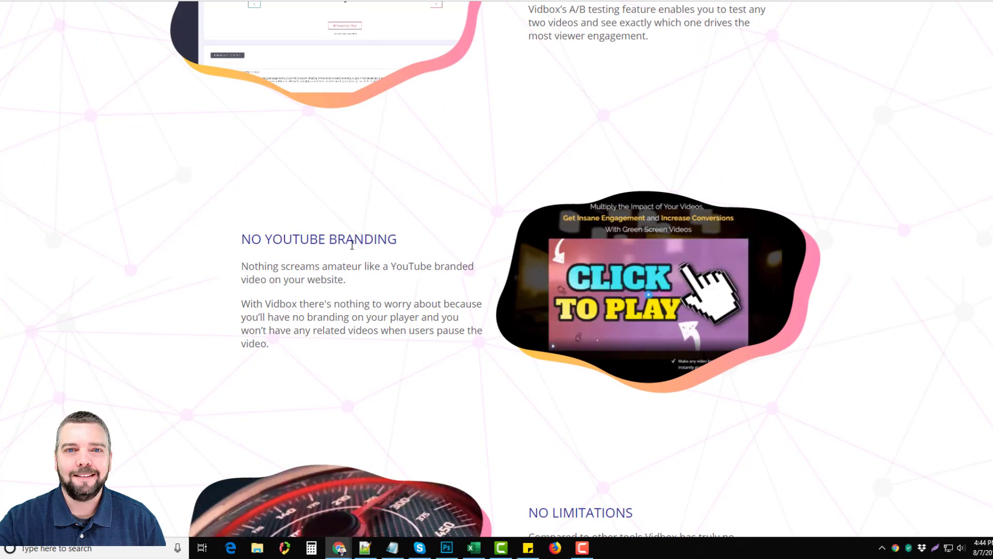
{"action": "key", "text": "ctrl+Tab"}
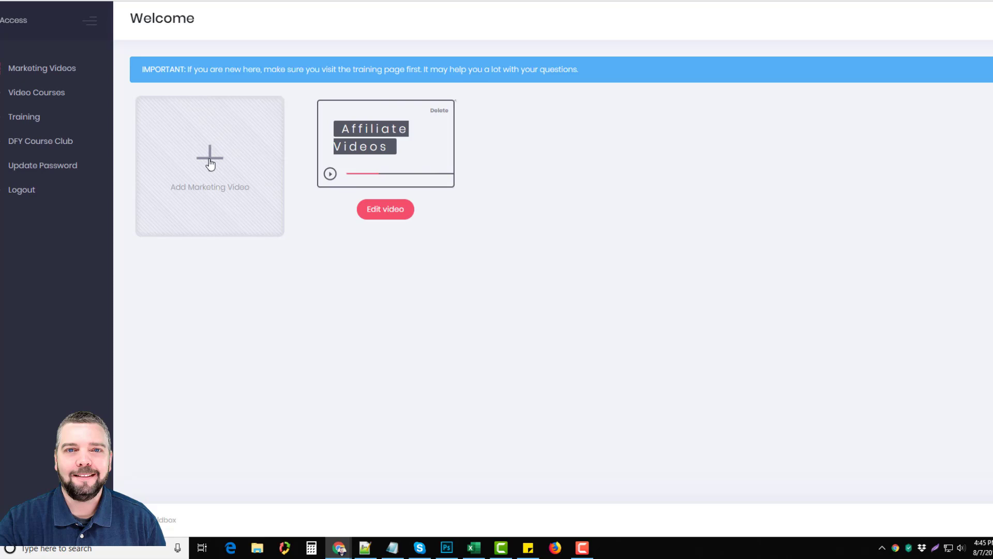
Step: Start a new marketing video and enter 'Review' as its label, correcting a typo
{"action": "left_click", "coordinate": [241, 172]}
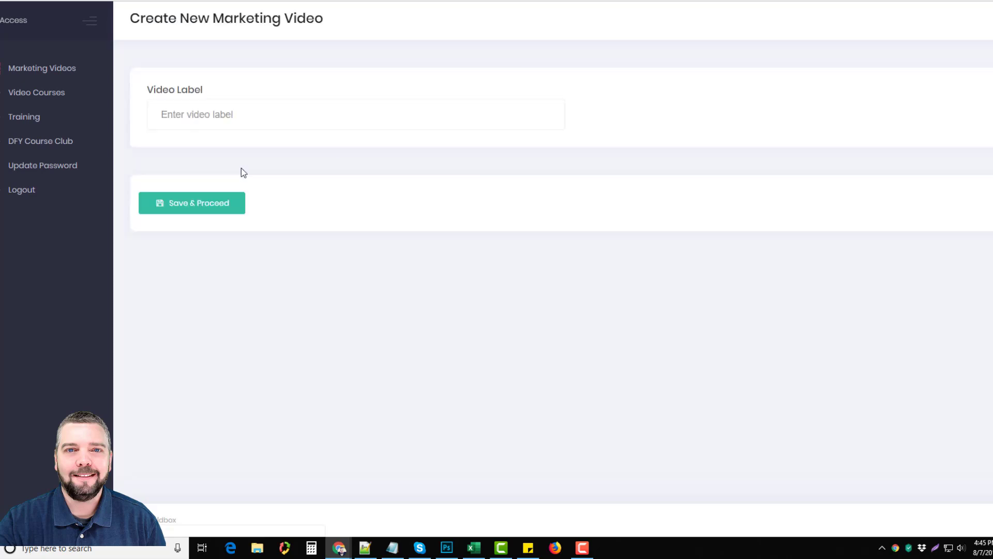
{"action": "left_click", "coordinate": [240, 115]}
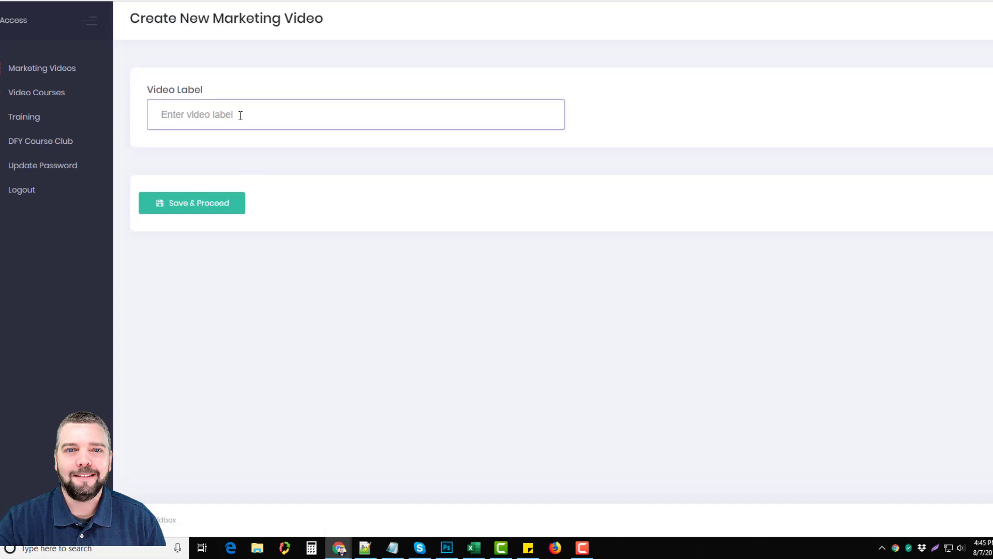
{"action": "type", "text": "Reve"}
{"action": "key", "text": "BackSpace"}
{"action": "type", "text": "iew"}
Step: Save the Review video and select its full YouTube URL on the settings page
{"action": "left_click", "coordinate": [198, 202]}
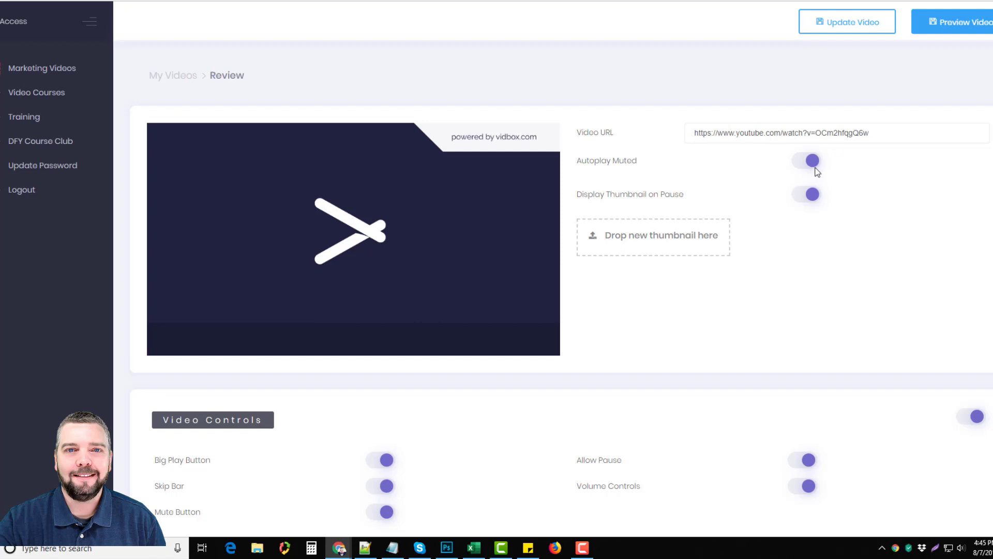
{"action": "left_click_drag", "start_coordinate": [874, 133], "coordinate": [681, 135]}
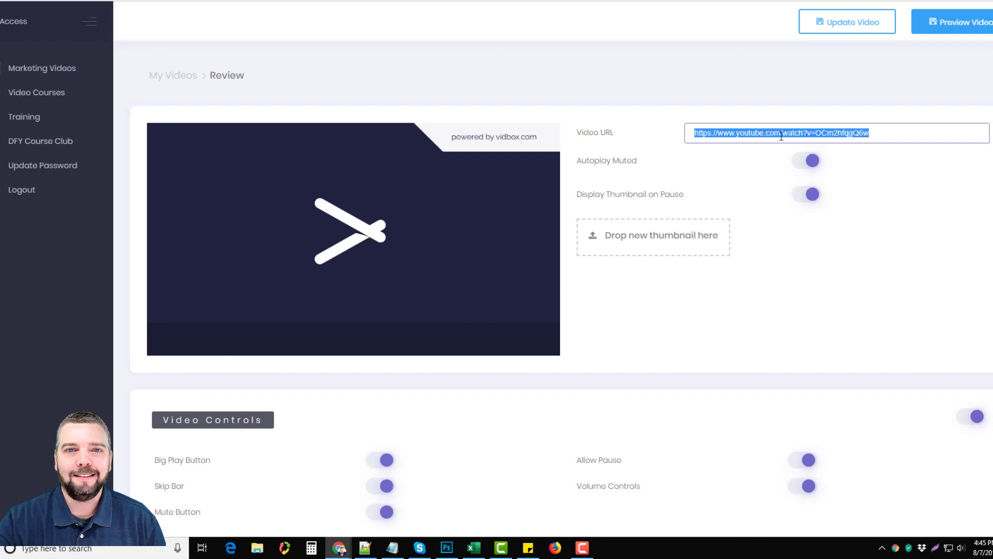
{"action": "scroll", "coordinate": [792, 256], "scroll_direction": "down", "scroll_amount": 2}
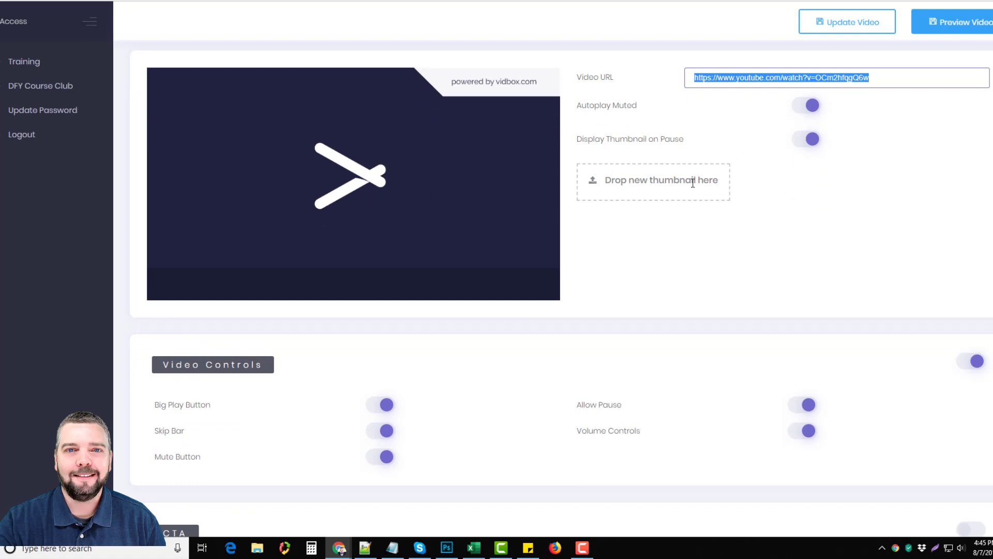
{"action": "scroll", "coordinate": [641, 254], "scroll_direction": "down", "scroll_amount": 3}
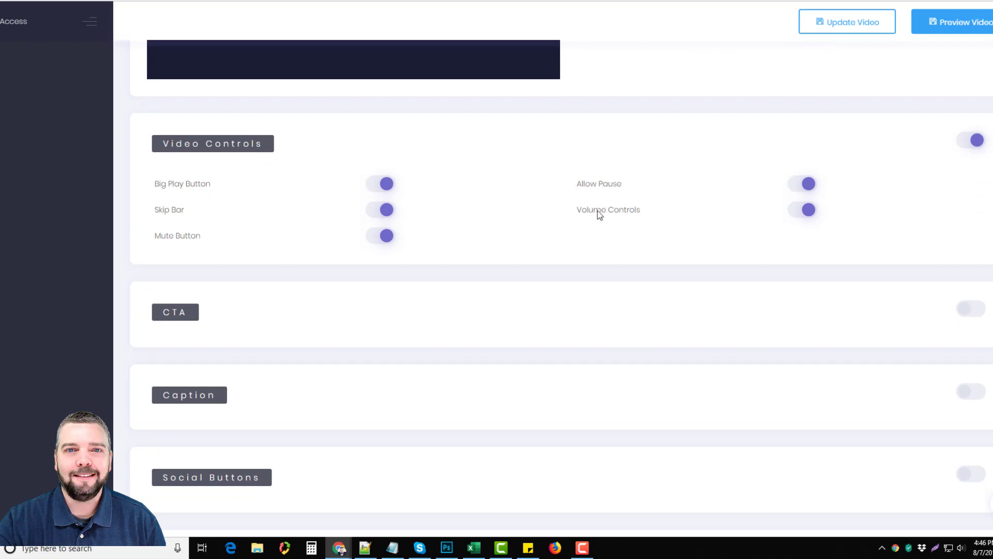
{"action": "scroll", "coordinate": [481, 232], "scroll_direction": "down", "scroll_amount": 3}
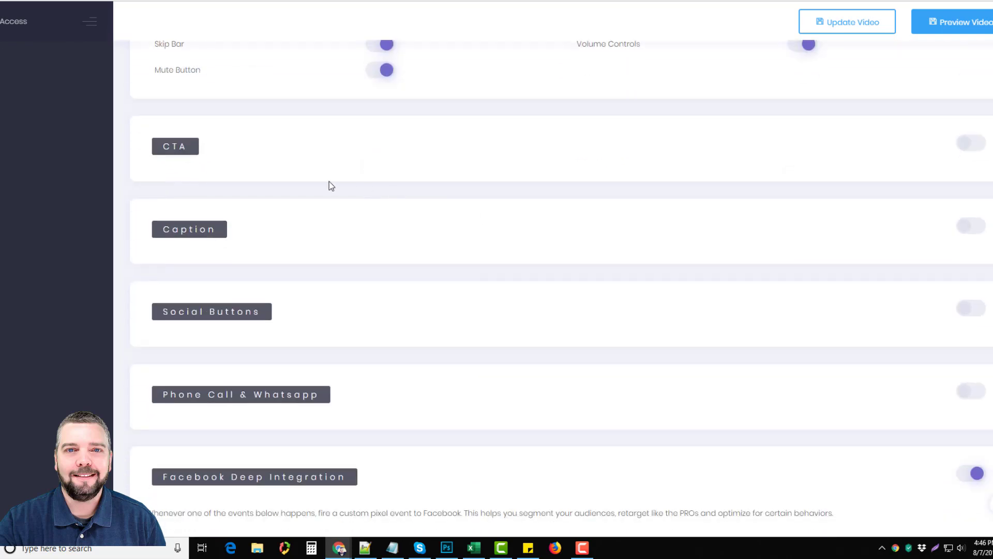
Step: Turn on the call-to-action overlay, check its position options, and start on its link
{"action": "left_click", "coordinate": [967, 143]}
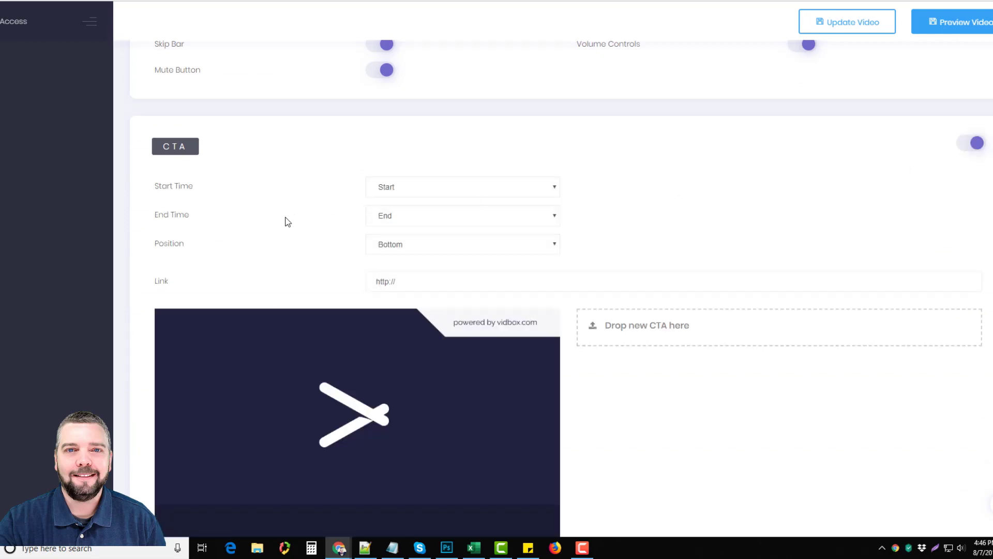
{"action": "scroll", "coordinate": [285, 223], "scroll_direction": "down", "scroll_amount": 1}
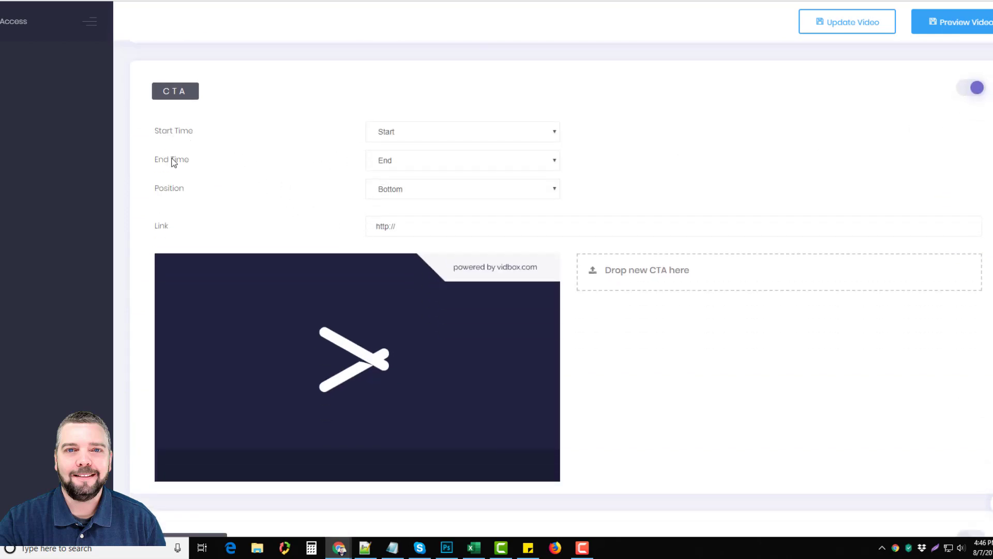
{"action": "left_click", "coordinate": [468, 189]}
{"action": "left_click", "coordinate": [423, 210]}
{"action": "left_click", "coordinate": [439, 227]}
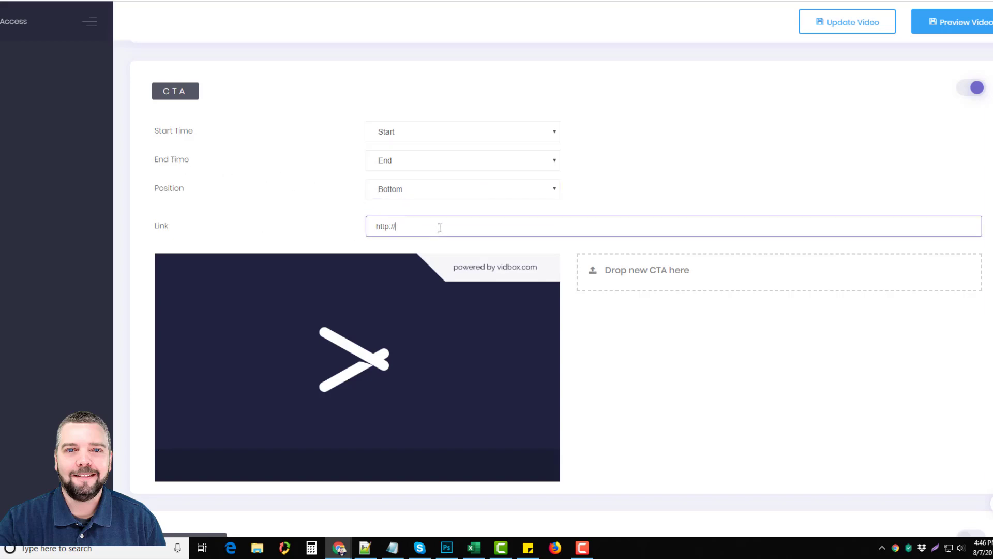
{"action": "scroll", "coordinate": [688, 356], "scroll_direction": "down", "scroll_amount": 2}
{"action": "scroll", "coordinate": [688, 357], "scroll_direction": "down", "scroll_amount": 1}
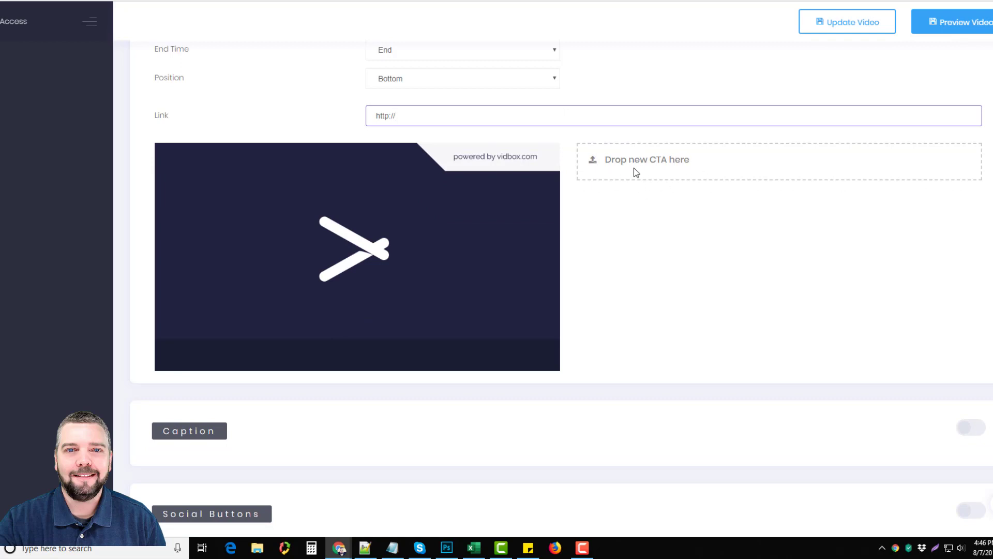
{"action": "scroll", "coordinate": [661, 275], "scroll_direction": "down", "scroll_amount": 3}
Step: Turn on the caption overlay and go to its caption text and link fields
{"action": "left_click", "coordinate": [970, 210]}
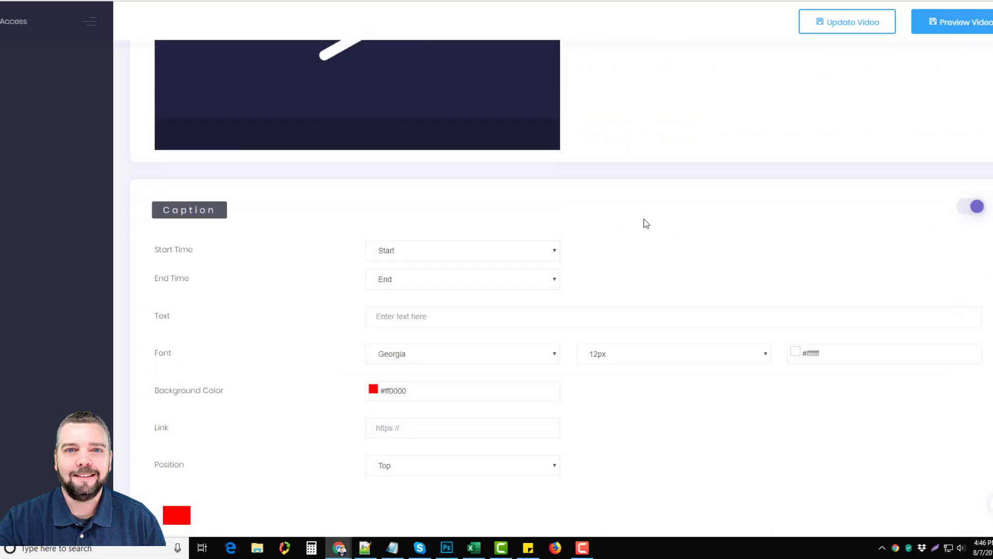
{"action": "scroll", "coordinate": [289, 284], "scroll_direction": "down", "scroll_amount": 2}
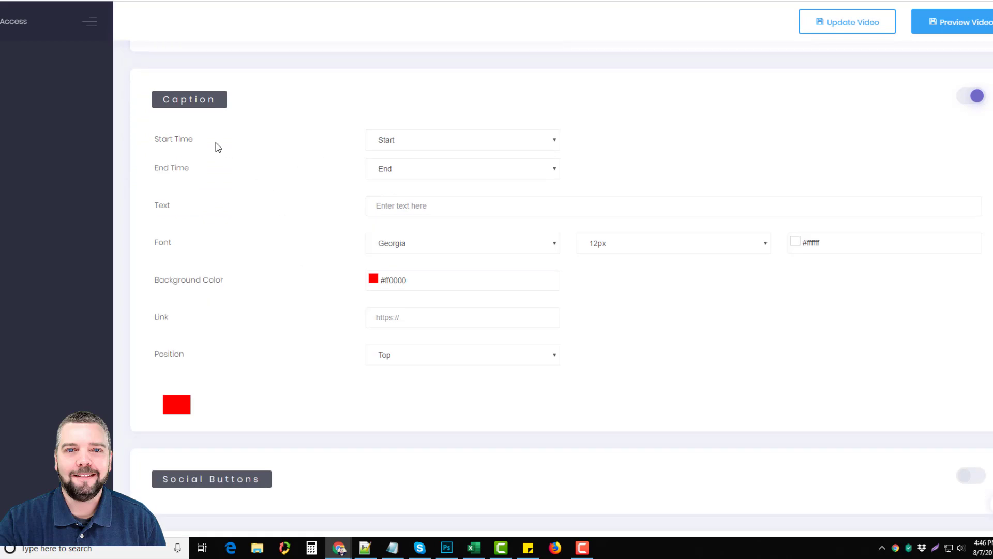
{"action": "left_click", "coordinate": [397, 205]}
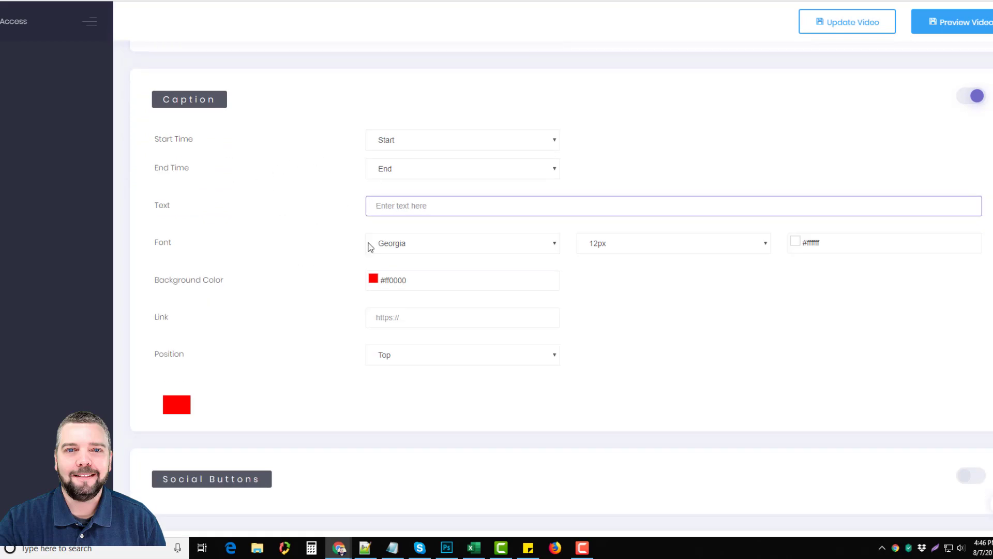
{"action": "left_click", "coordinate": [427, 318]}
{"action": "scroll", "coordinate": [331, 306], "scroll_direction": "down", "scroll_amount": 2}
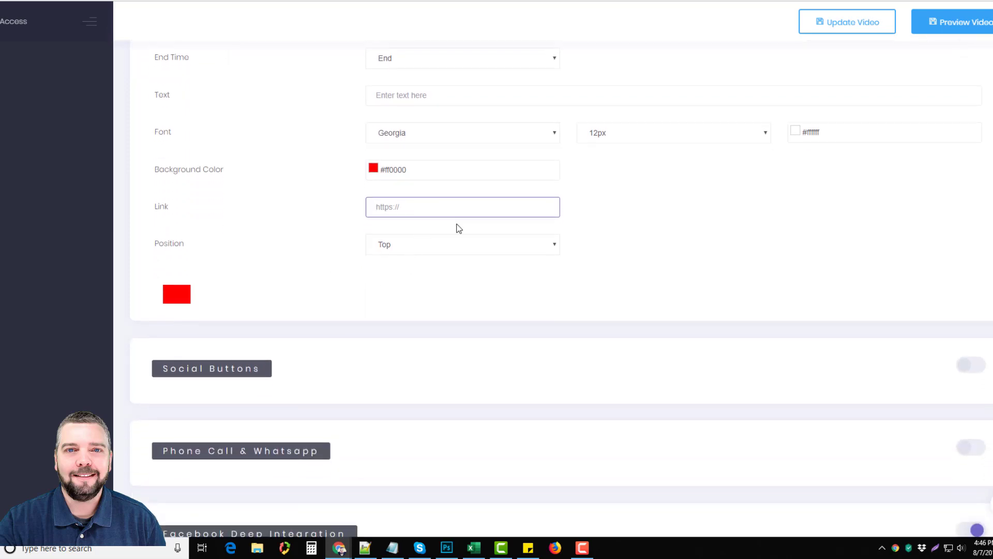
{"action": "scroll", "coordinate": [326, 272], "scroll_direction": "down", "scroll_amount": 3}
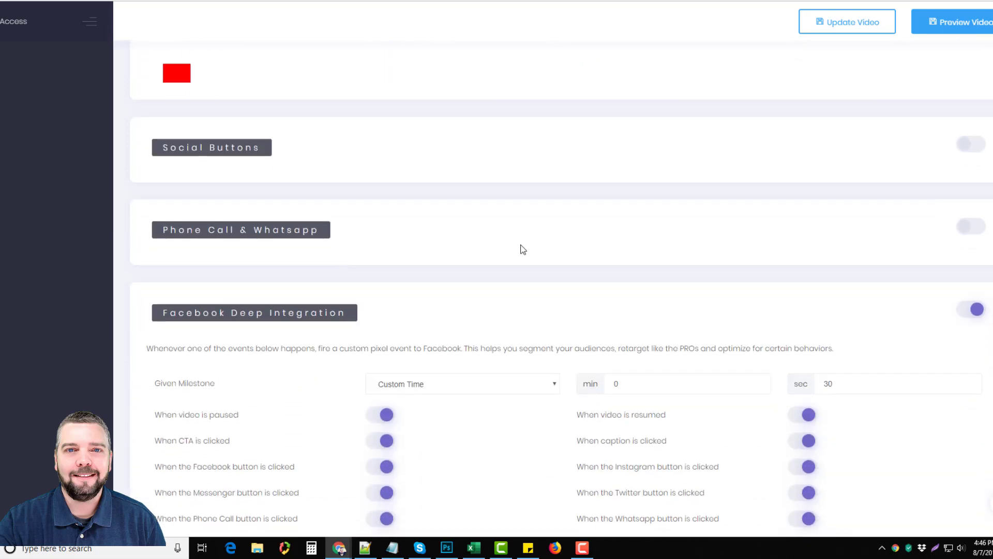
{"action": "left_click", "coordinate": [967, 146]}
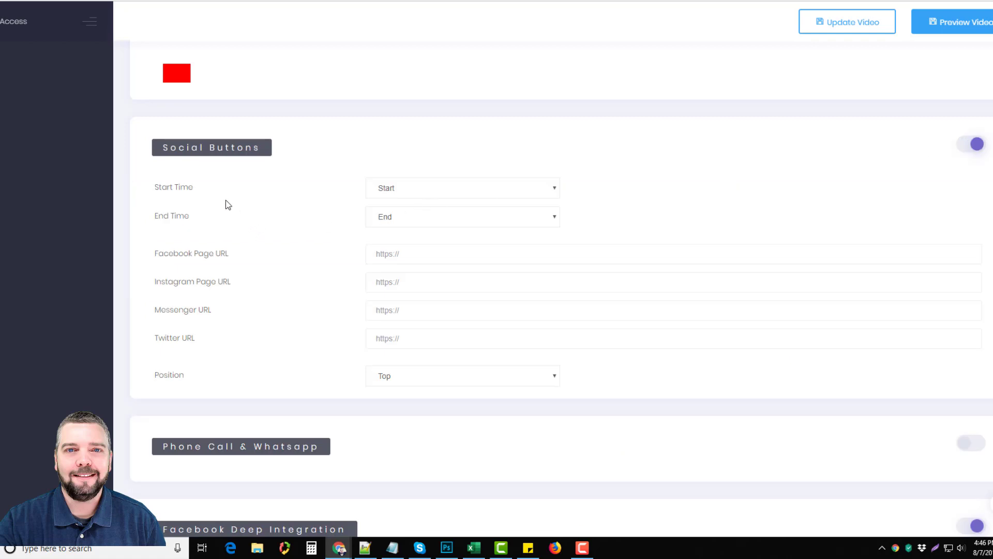
{"action": "scroll", "coordinate": [256, 257], "scroll_direction": "down", "scroll_amount": 1}
{"action": "scroll", "coordinate": [233, 233], "scroll_direction": "down", "scroll_amount": 1}
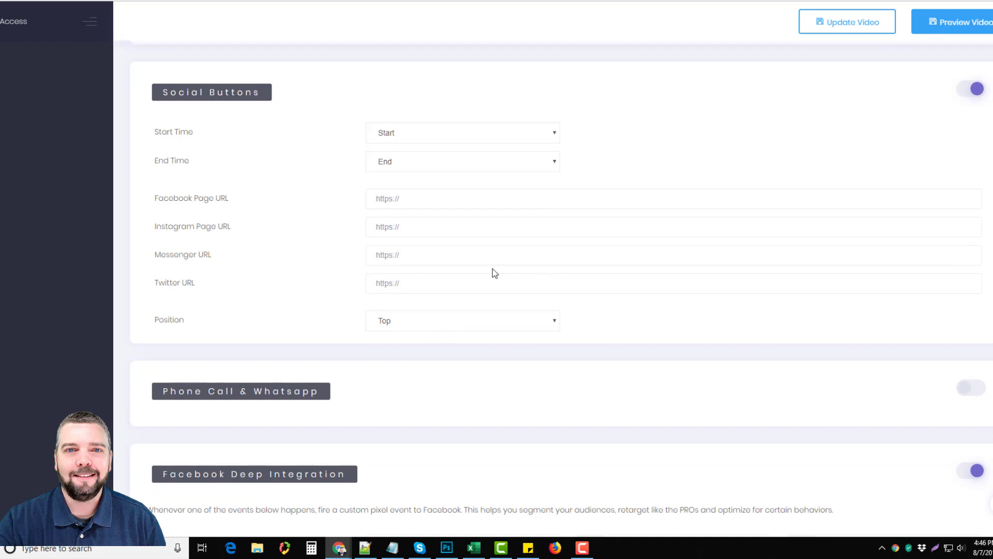
{"action": "scroll", "coordinate": [291, 261], "scroll_direction": "down", "scroll_amount": 1}
{"action": "scroll", "coordinate": [292, 261], "scroll_direction": "down", "scroll_amount": 2}
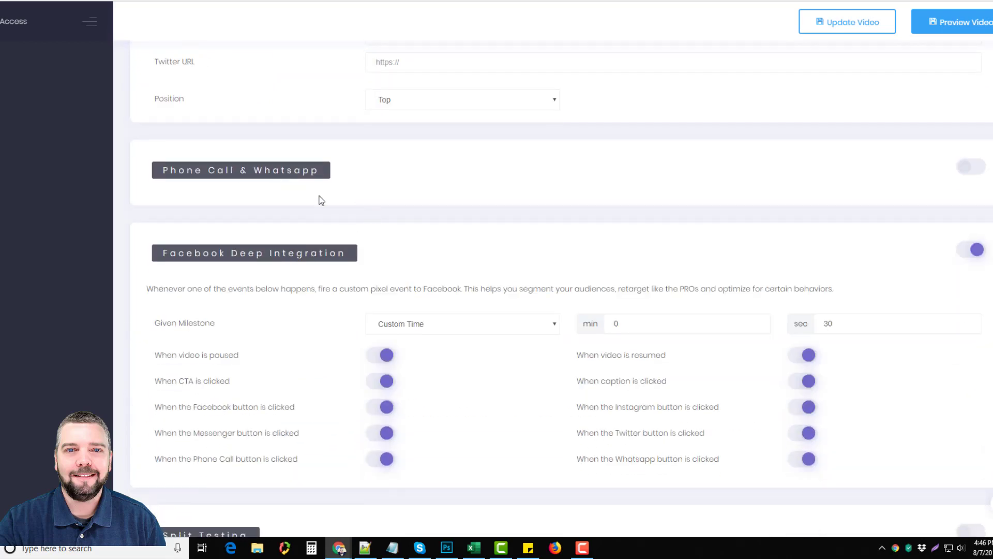
Step: Enable Phone Call & Whatsapp buttons, select the phone number field, and set Start Time to Custom Time
{"action": "left_click", "coordinate": [972, 168]}
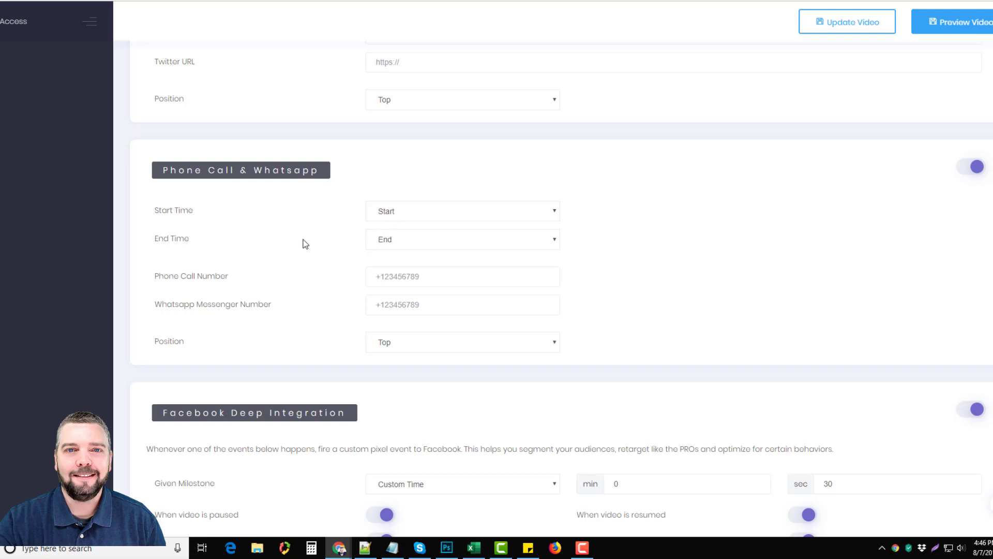
{"action": "left_click", "coordinate": [432, 276]}
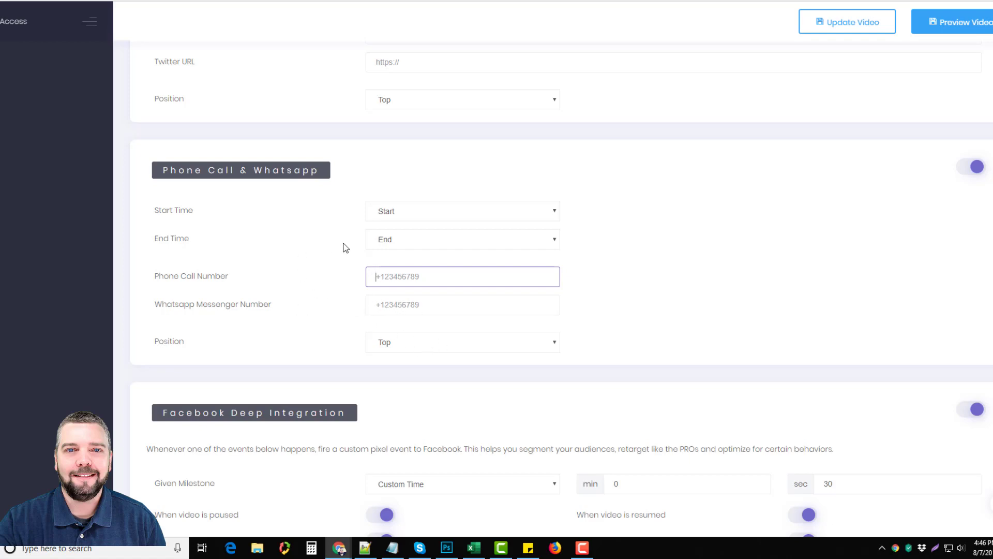
{"action": "left_click", "coordinate": [413, 213]}
{"action": "left_click", "coordinate": [403, 246]}
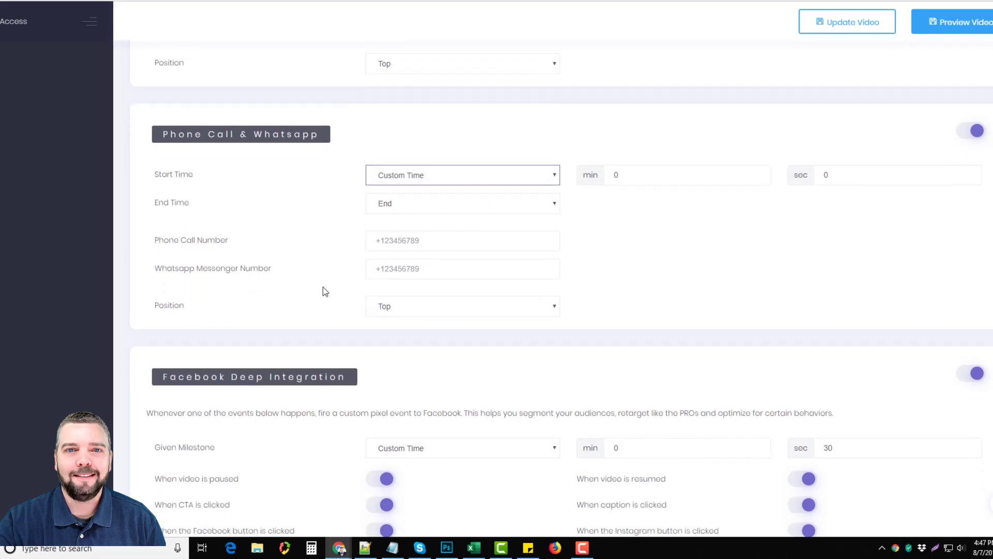
{"action": "scroll", "coordinate": [322, 285], "scroll_direction": "down", "scroll_amount": 1}
{"action": "scroll", "coordinate": [321, 286], "scroll_direction": "down", "scroll_amount": 2}
{"action": "scroll", "coordinate": [322, 286], "scroll_direction": "down", "scroll_amount": 2}
{"action": "scroll", "coordinate": [323, 285], "scroll_direction": "down", "scroll_amount": 1}
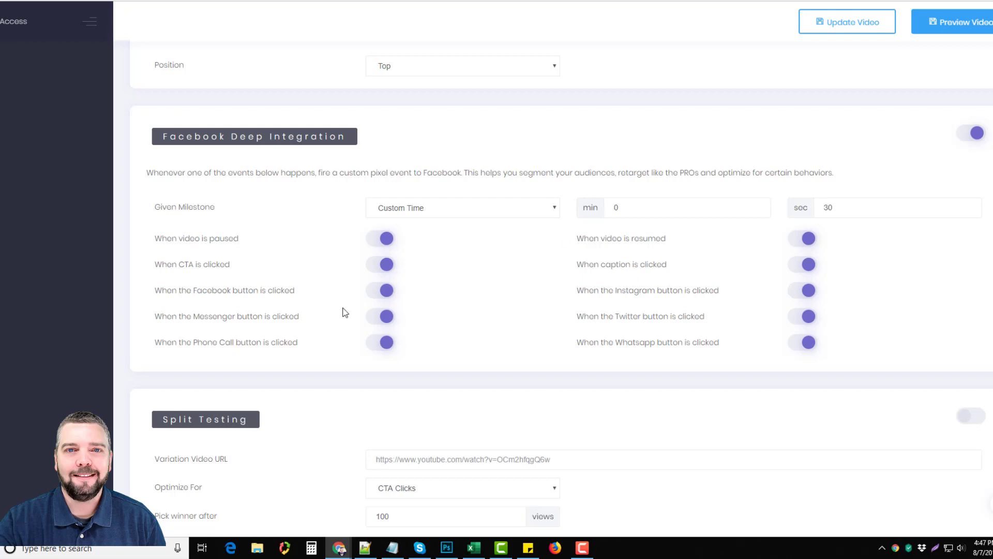
{"action": "scroll", "coordinate": [342, 314], "scroll_direction": "down", "scroll_amount": 3}
{"action": "scroll", "coordinate": [341, 314], "scroll_direction": "down", "scroll_amount": 3}
{"action": "scroll", "coordinate": [342, 314], "scroll_direction": "down", "scroll_amount": 1}
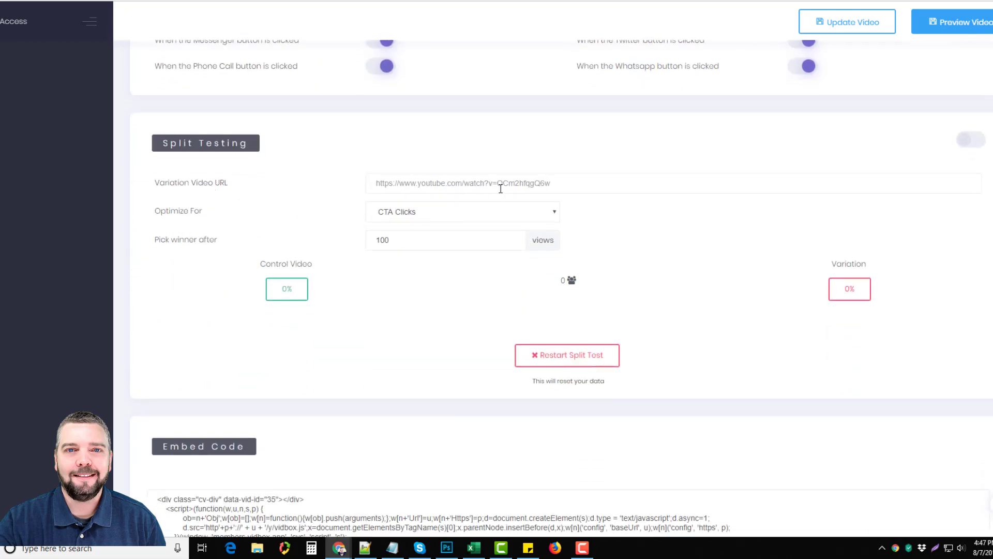
{"action": "left_click", "coordinate": [402, 211]}
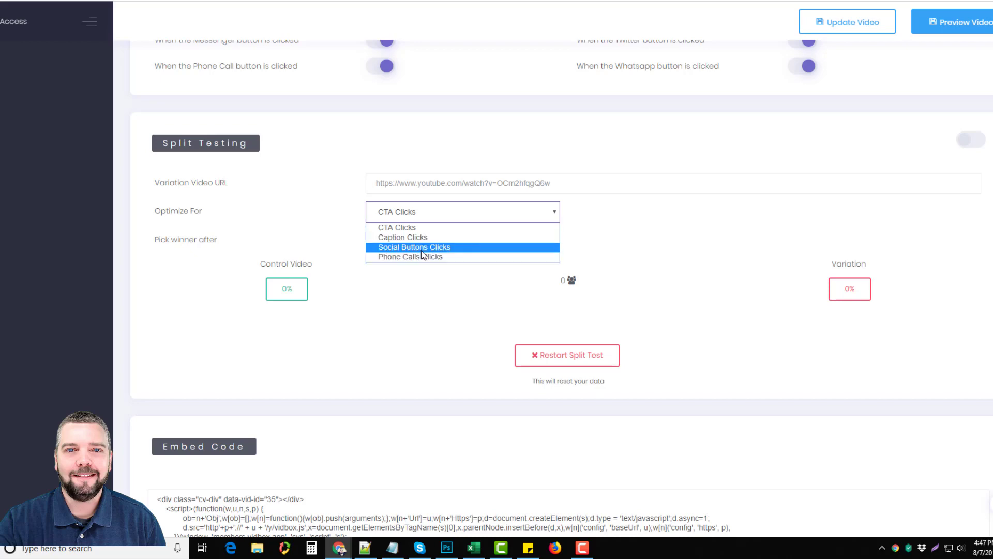
{"action": "left_click", "coordinate": [324, 211]}
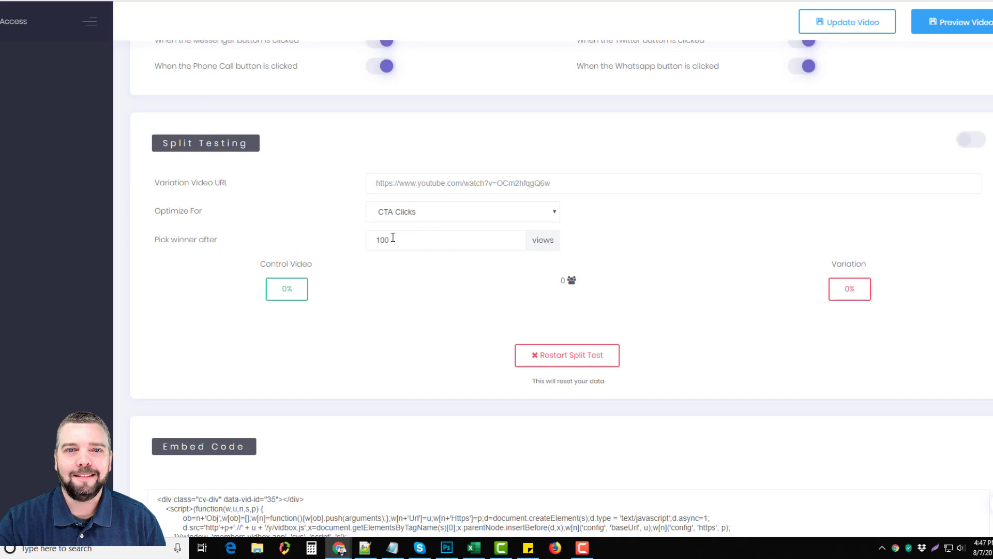
{"action": "scroll", "coordinate": [419, 334], "scroll_direction": "down", "scroll_amount": 2}
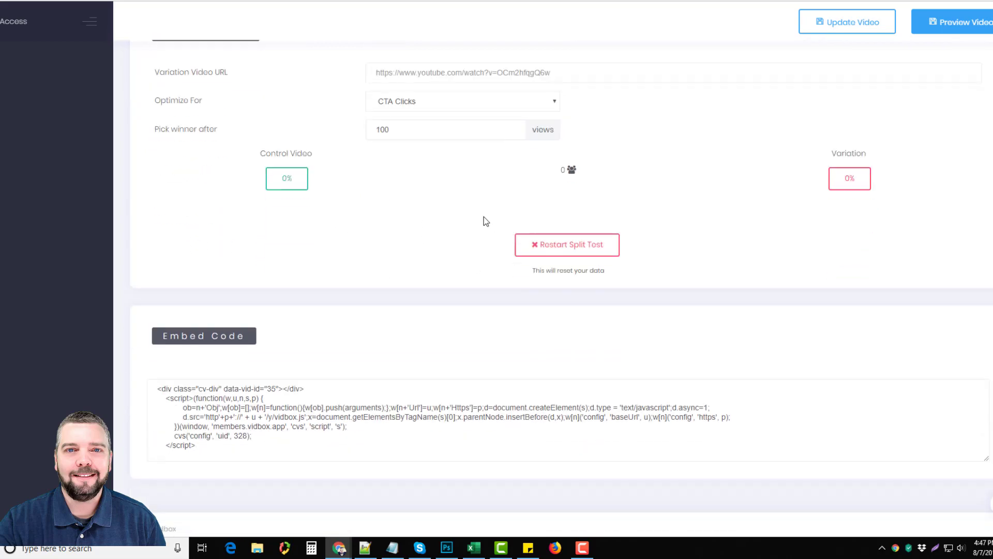
{"action": "scroll", "coordinate": [467, 215], "scroll_direction": "down", "scroll_amount": 1}
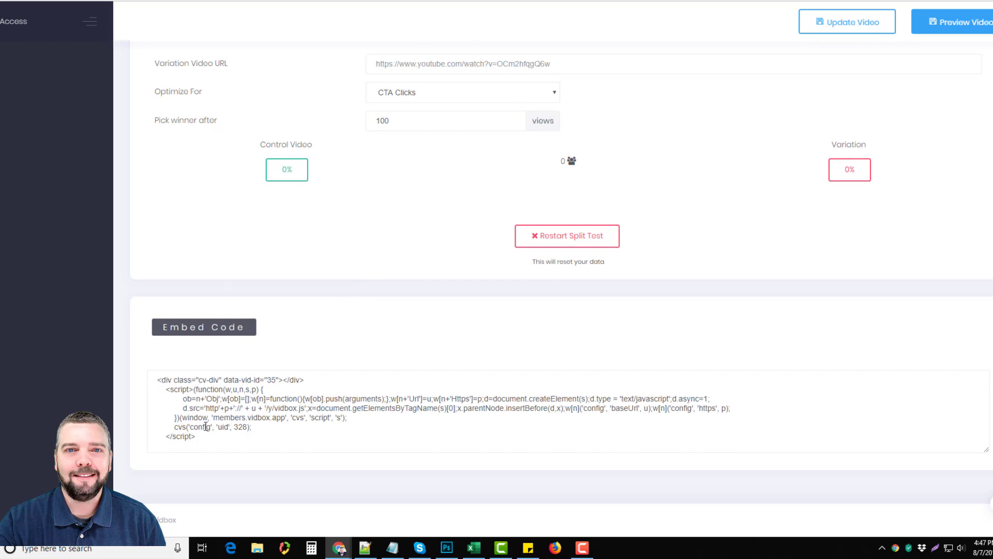
Step: Select all of the embed code in its textarea
{"action": "left_click_drag", "start_coordinate": [207, 432], "coordinate": [156, 380]}
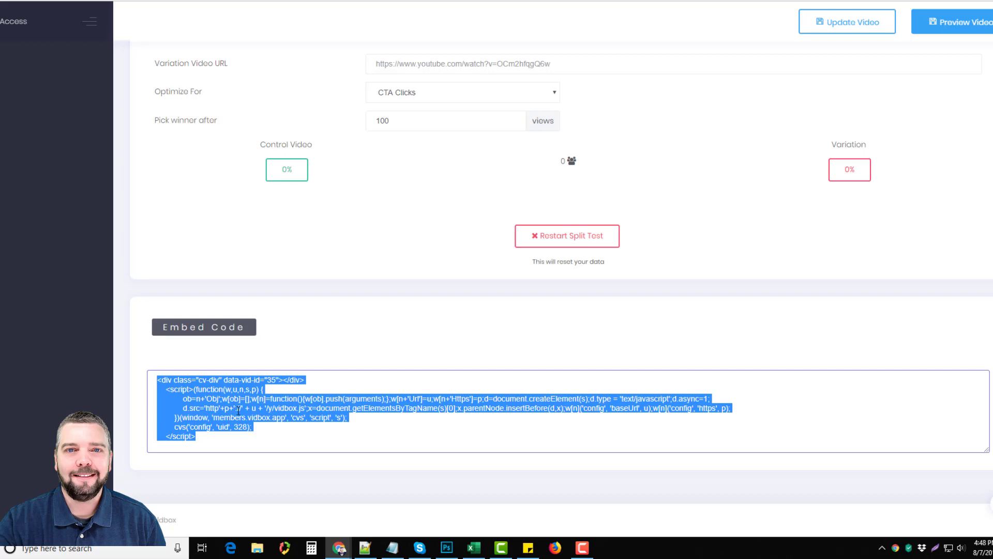
{"action": "scroll", "coordinate": [264, 388], "scroll_direction": "up", "scroll_amount": 10}
{"action": "scroll", "coordinate": [273, 381], "scroll_direction": "up", "scroll_amount": 10}
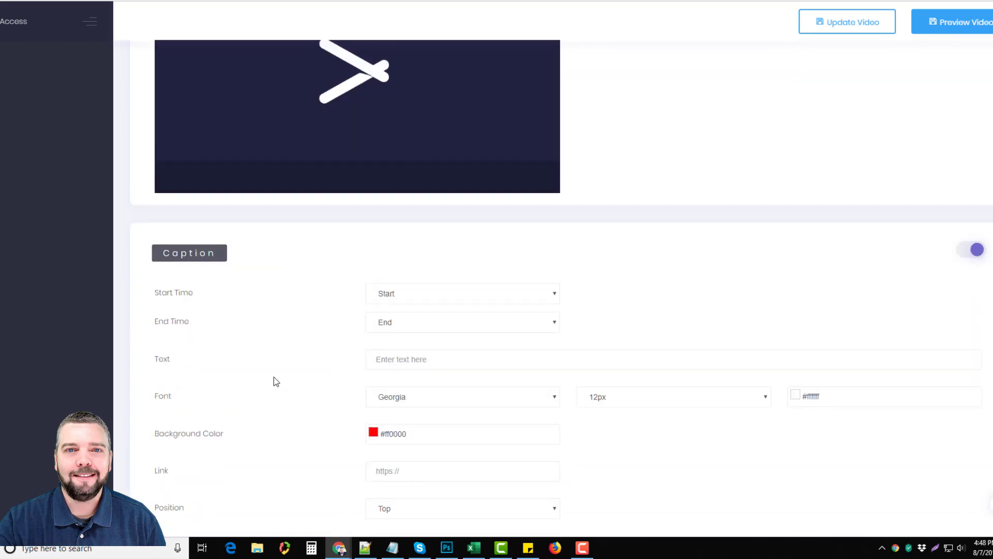
{"action": "scroll", "coordinate": [273, 380], "scroll_direction": "up", "scroll_amount": 5}
{"action": "scroll", "coordinate": [274, 380], "scroll_direction": "up", "scroll_amount": 3}
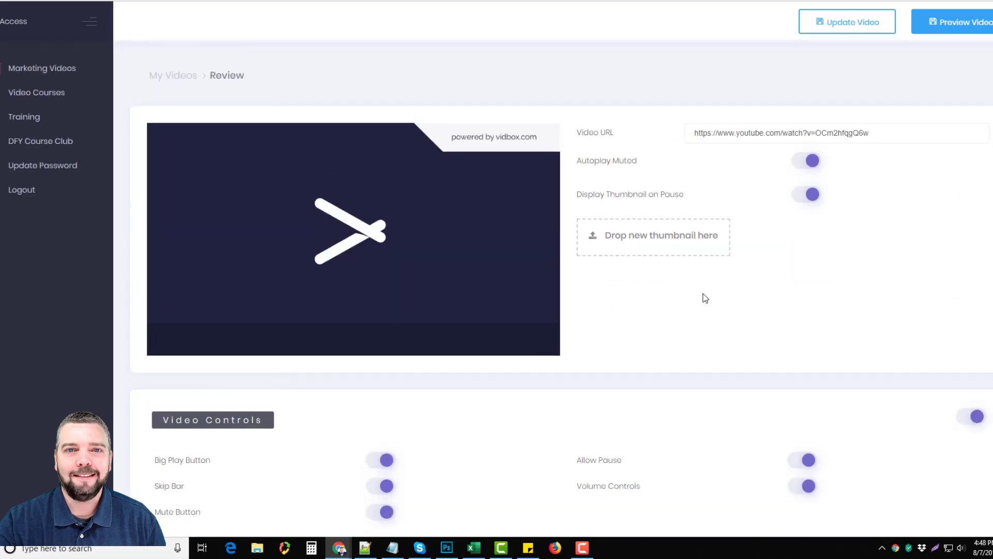